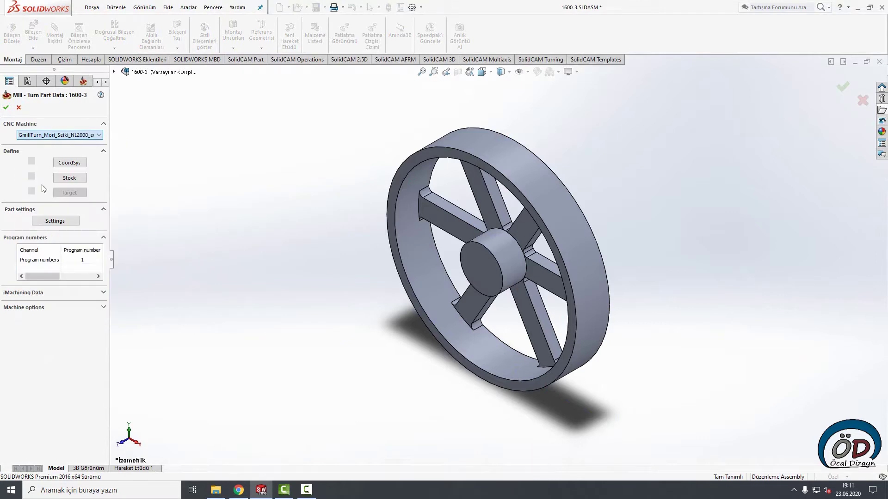
Define the machine coordinate system on the hub's front face with its origin at the hub centre, and accept the mill-turn part data
{"action": "left_click", "coordinate": [58, 165]}
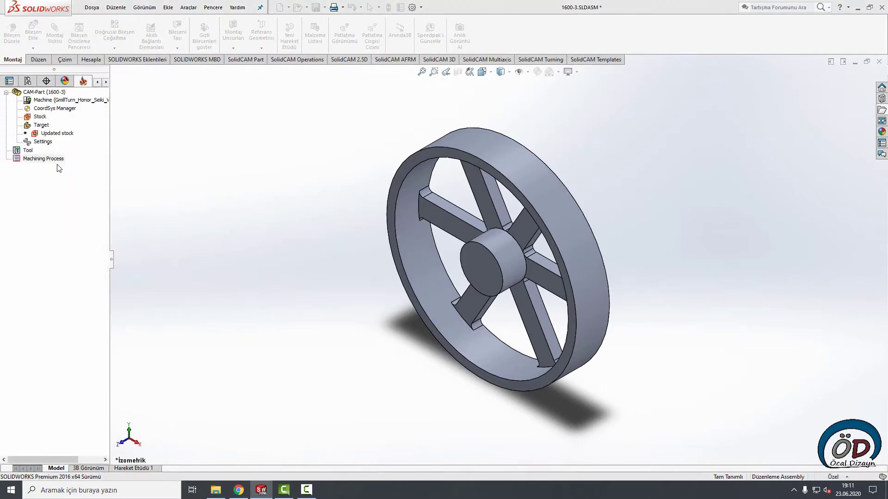
{"action": "left_click", "coordinate": [473, 266]}
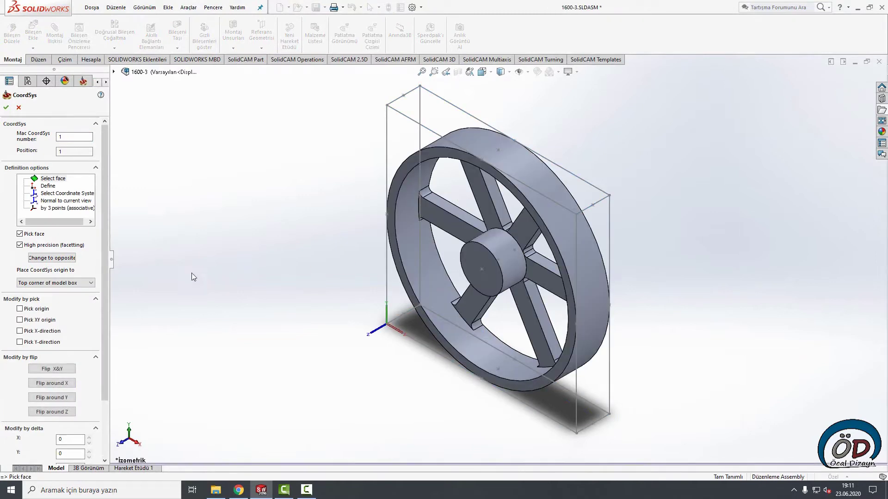
{"action": "left_click", "coordinate": [41, 309]}
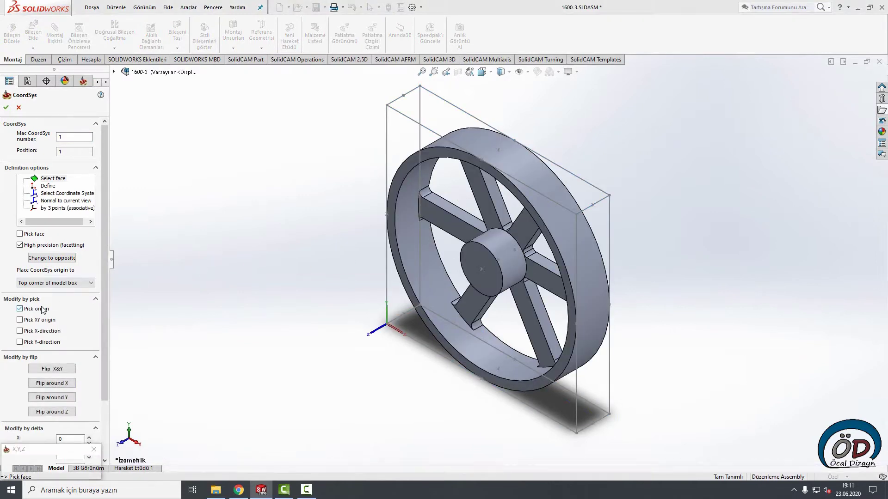
{"action": "left_click", "coordinate": [484, 269]}
{"action": "left_click", "coordinate": [5, 110]}
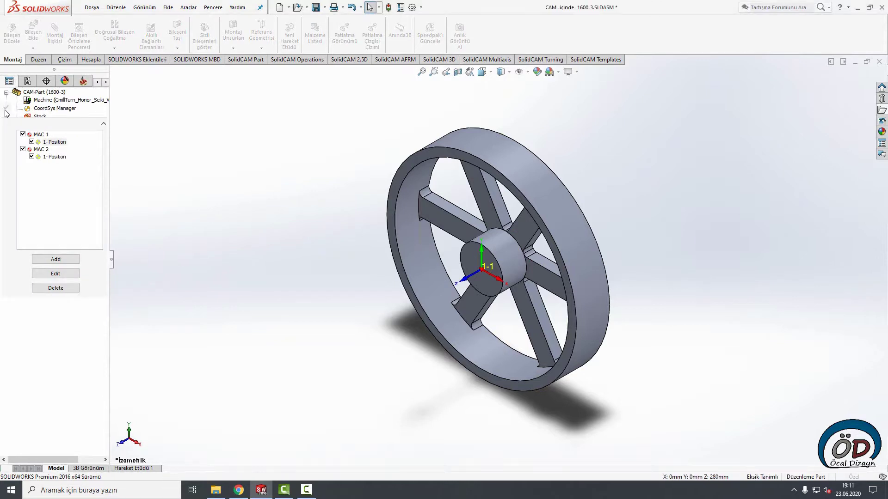
{"action": "left_click", "coordinate": [6, 109]}
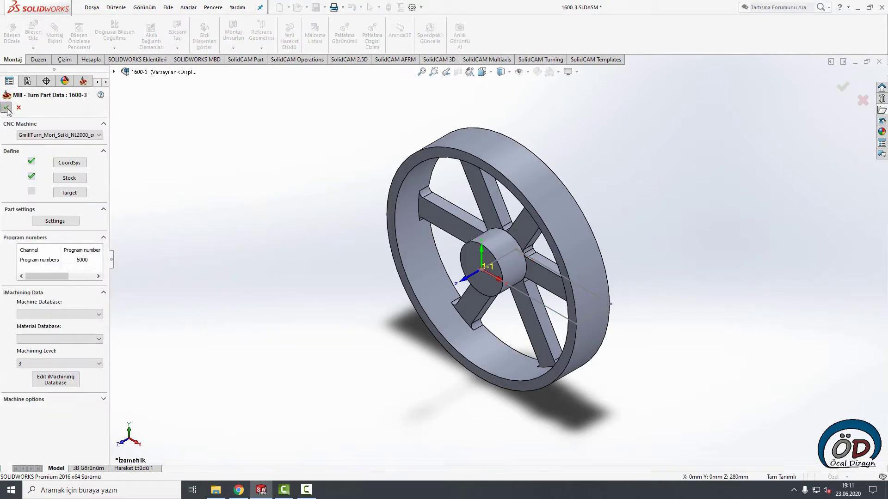
{"action": "left_click", "coordinate": [6, 108]}
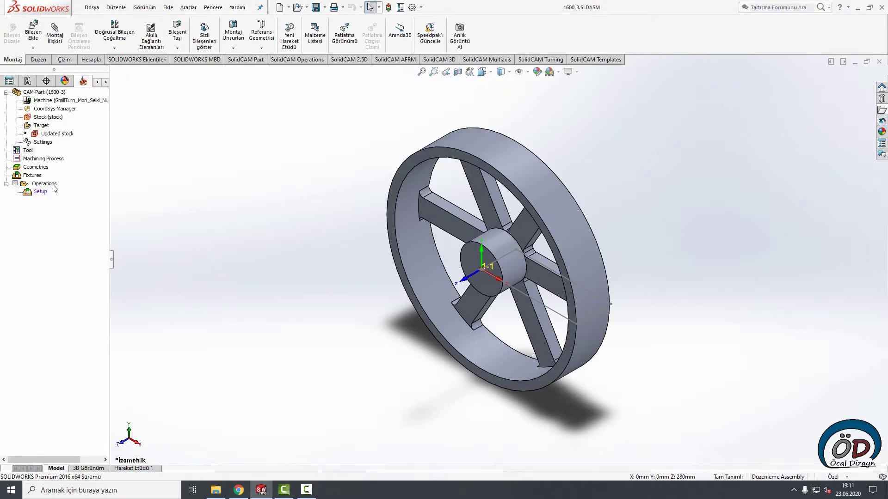
Add a 3D HSM milling operation with Constant Z machining to the part's operations
{"action": "middle_click_drag", "start_coordinate": [455, 265], "coordinate": [492, 215]}
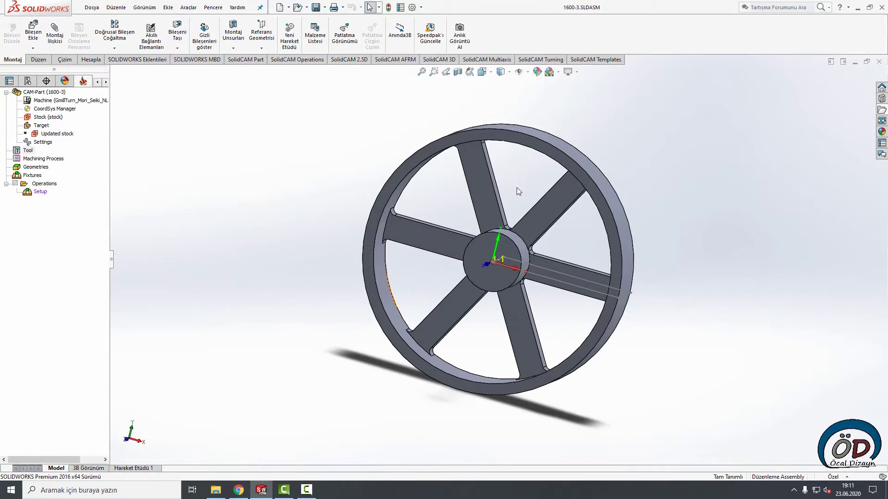
{"action": "right_click", "coordinate": [34, 187]}
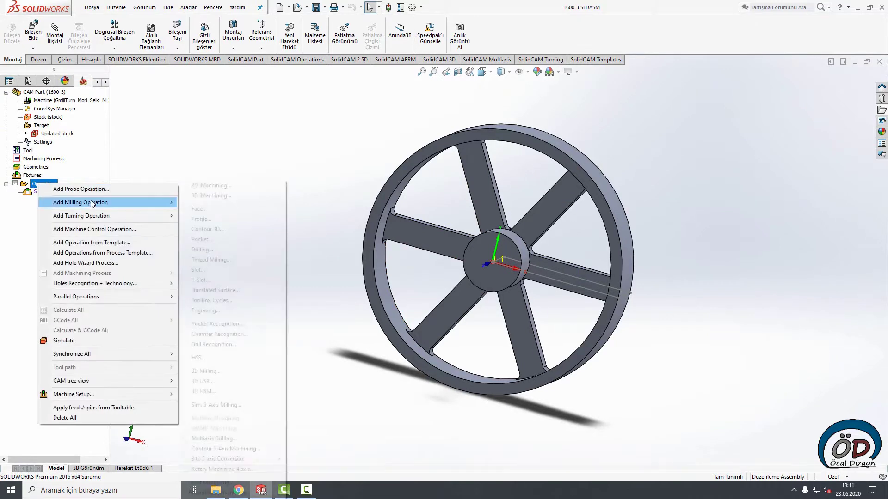
{"action": "mouse_move", "coordinate": [91, 200]}
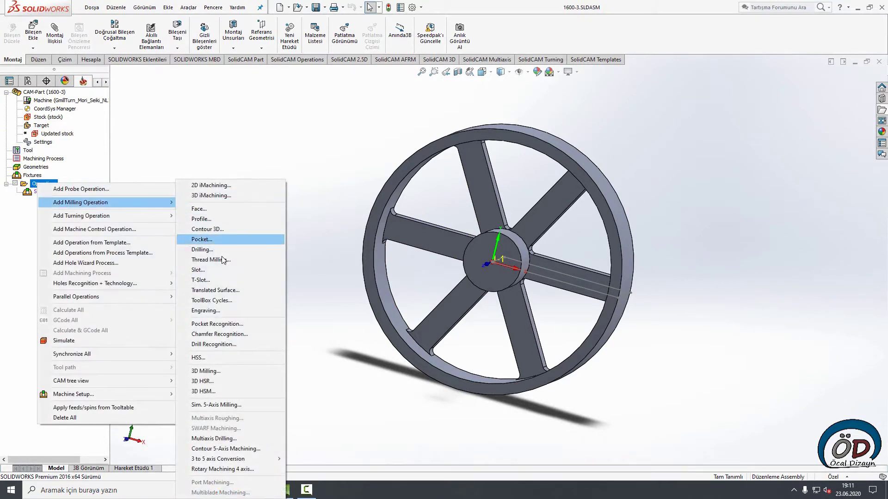
{"action": "left_click", "coordinate": [215, 391]}
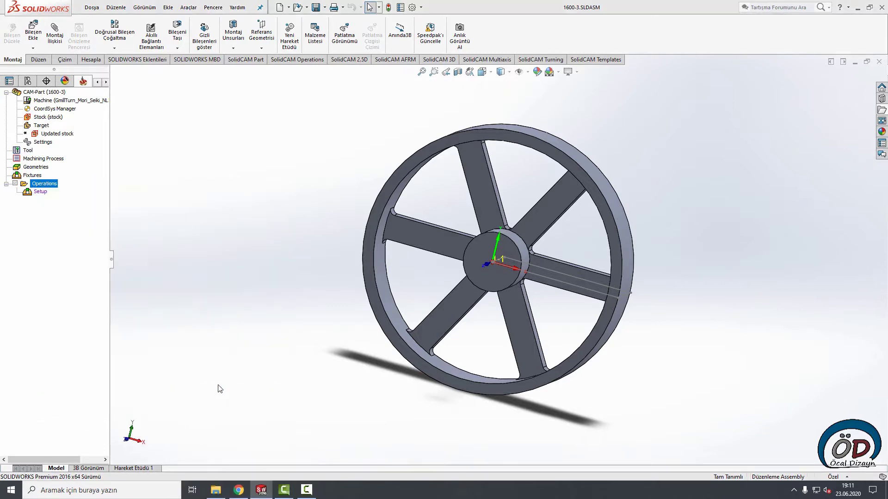
Create a new end mill with a 35 mm diameter as the tool for the Constant Z operation
{"action": "left_click", "coordinate": [440, 180]}
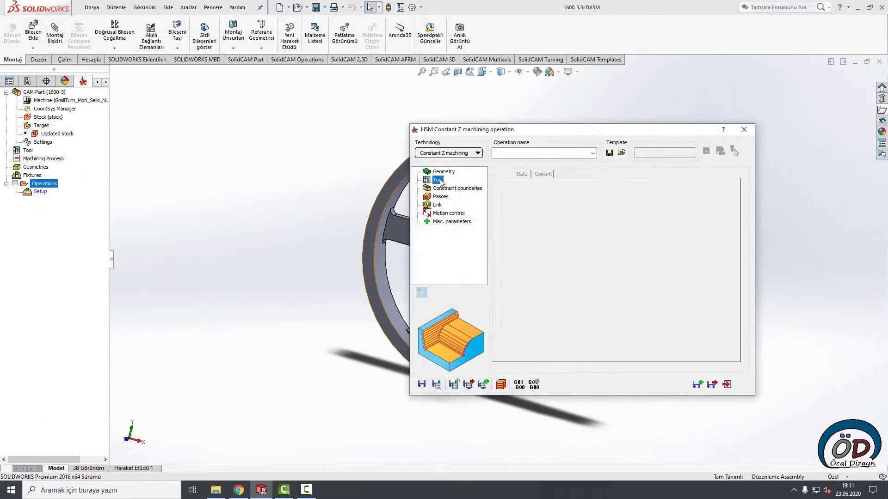
{"action": "left_click", "coordinate": [557, 333]}
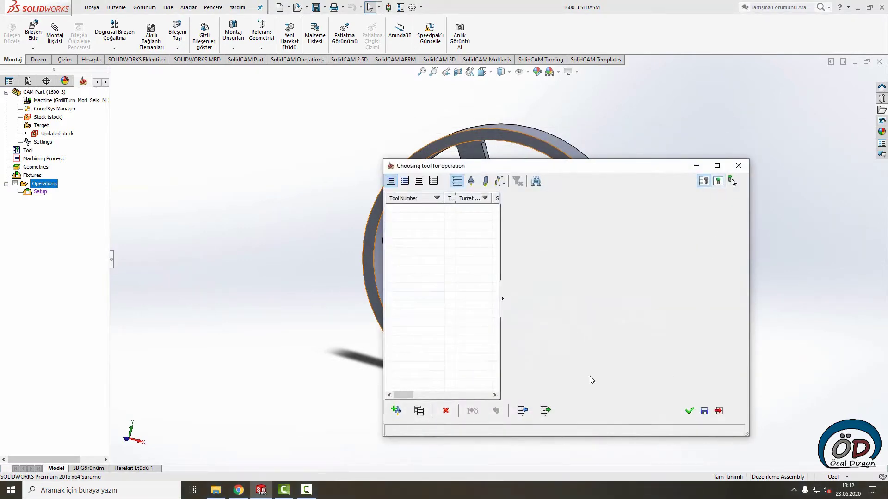
{"action": "left_click", "coordinate": [391, 410]}
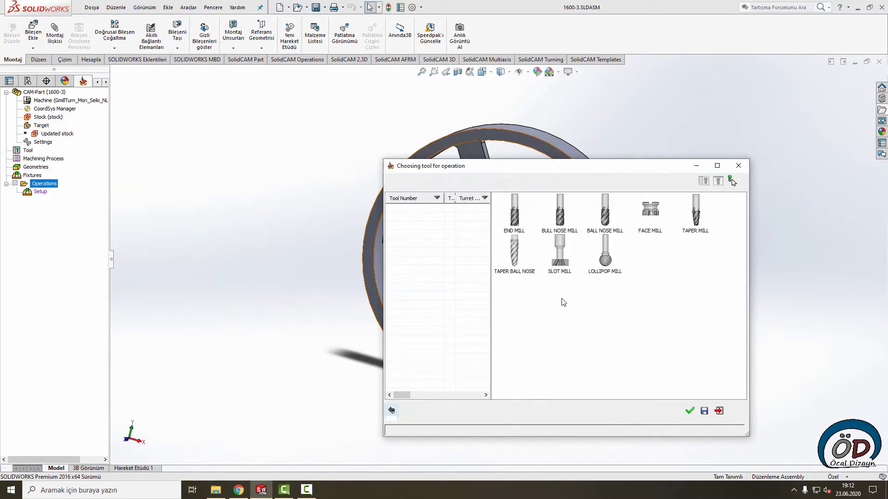
{"action": "left_click", "coordinate": [520, 230]}
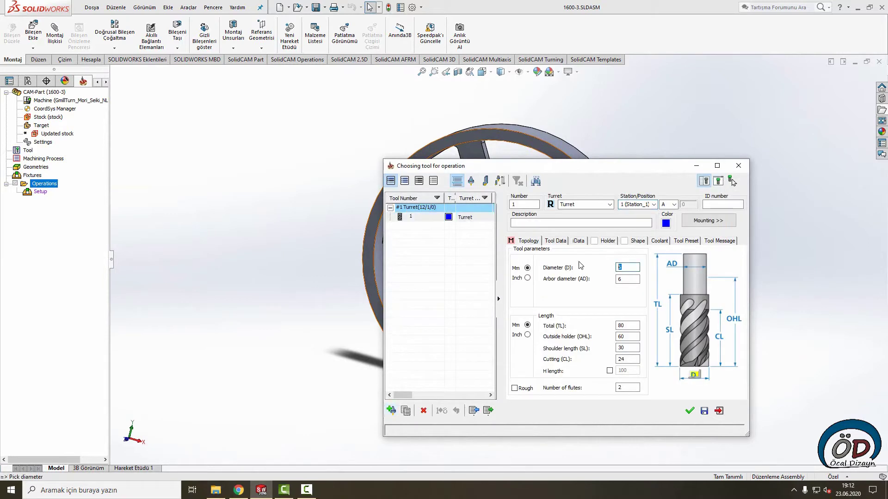
Set the end mill's feed XY to 5000 mm/min, disable the separate finish spin and finish feed values, and accept the tool
{"action": "left_click", "coordinate": [554, 241]}
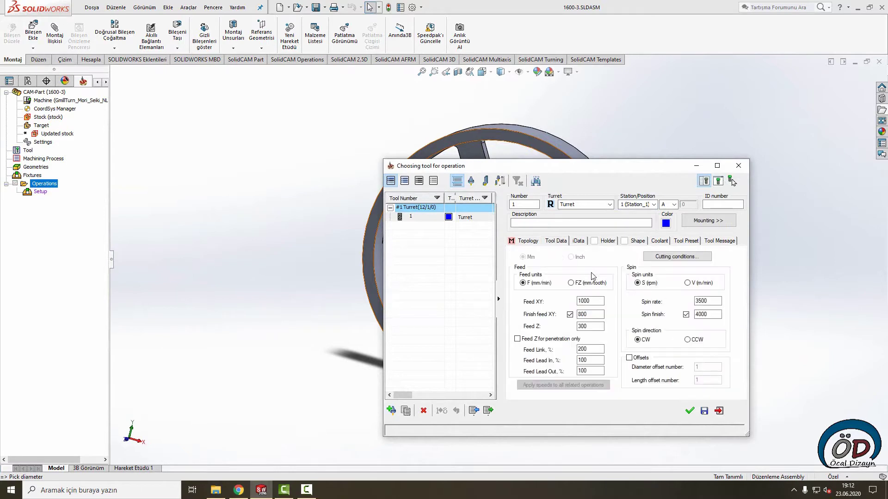
{"action": "double_click", "coordinate": [695, 302]}
{"action": "left_click", "coordinate": [687, 314]}
{"action": "left_click_drag", "start_coordinate": [597, 300], "coordinate": [572, 329]}
{"action": "type", "text": "5000"}
{"action": "left_click", "coordinate": [570, 315]}
{"action": "type", "text": "5000"}
{"action": "left_click", "coordinate": [689, 410]}
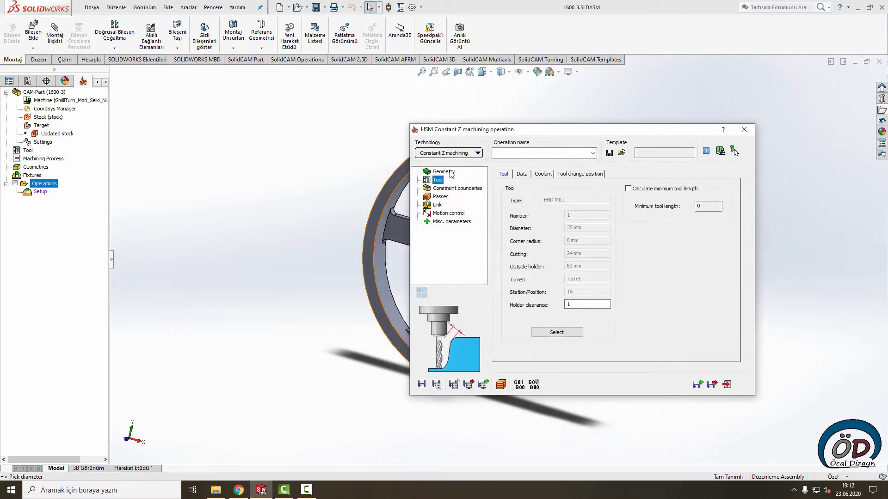
Define a new target geometry named model from the complete wheel solid
{"action": "left_click", "coordinate": [450, 172]}
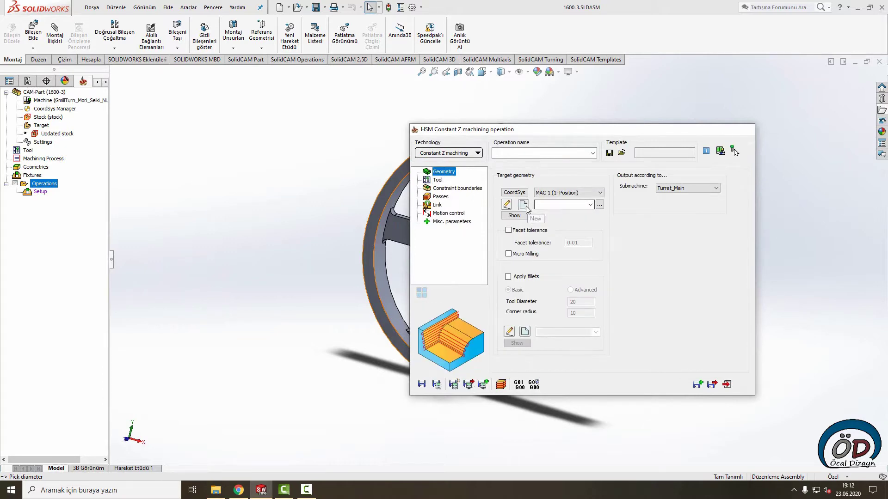
{"action": "left_click", "coordinate": [523, 205]}
{"action": "left_click", "coordinate": [527, 233]}
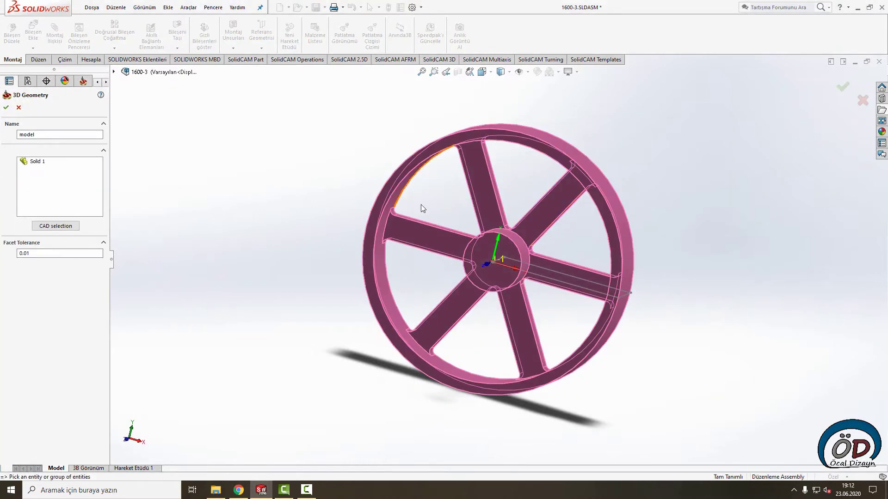
{"action": "left_click", "coordinate": [6, 108]}
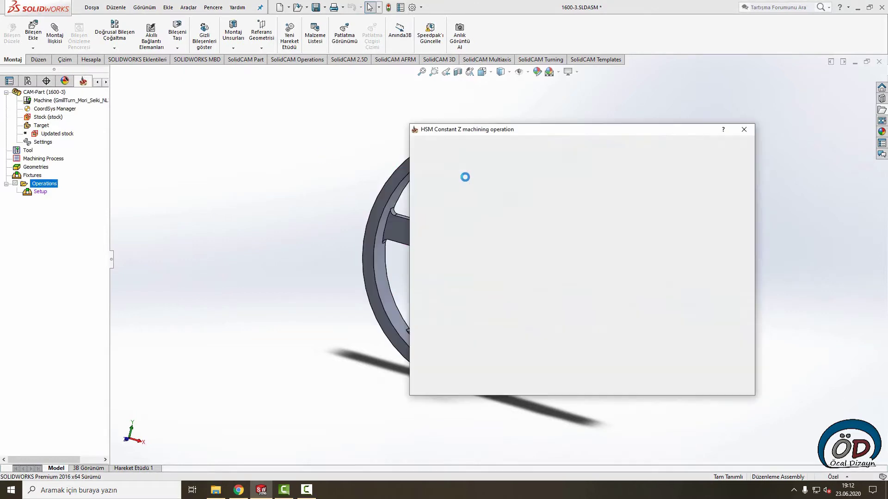
Create a manual user-defined constraint boundary named contour from the circular inner edge of the wheel's front rim
{"action": "left_click", "coordinate": [444, 181]}
{"action": "left_click", "coordinate": [455, 188]}
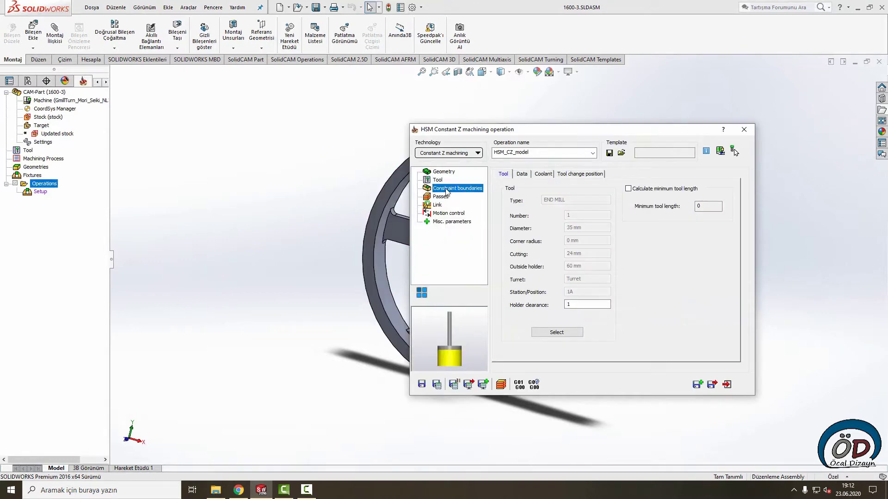
{"action": "left_click", "coordinate": [503, 201]}
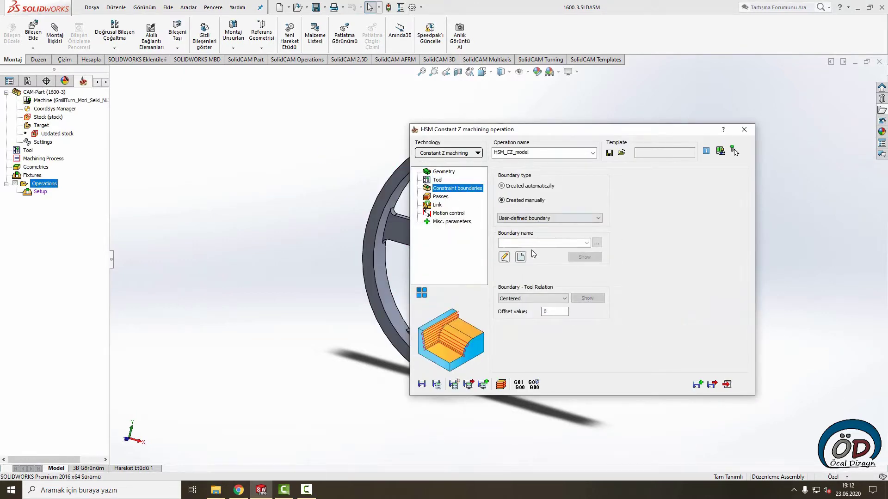
{"action": "left_click", "coordinate": [520, 257]}
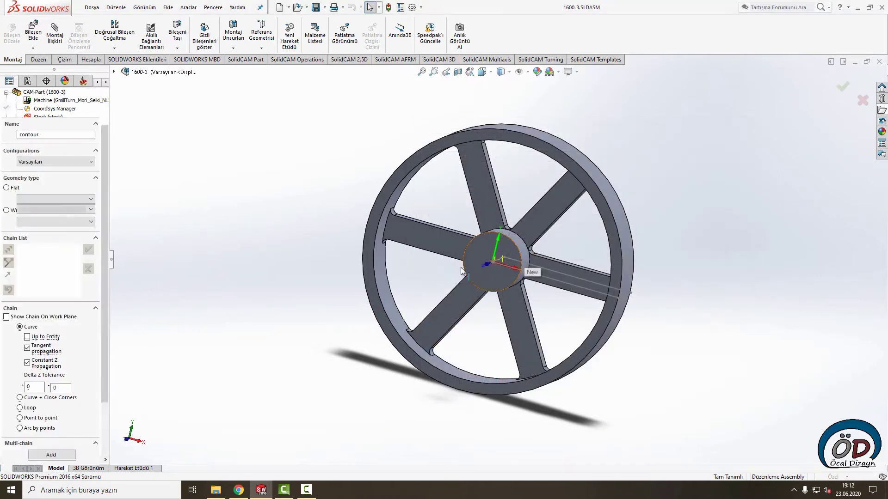
{"action": "left_click", "coordinate": [384, 212]}
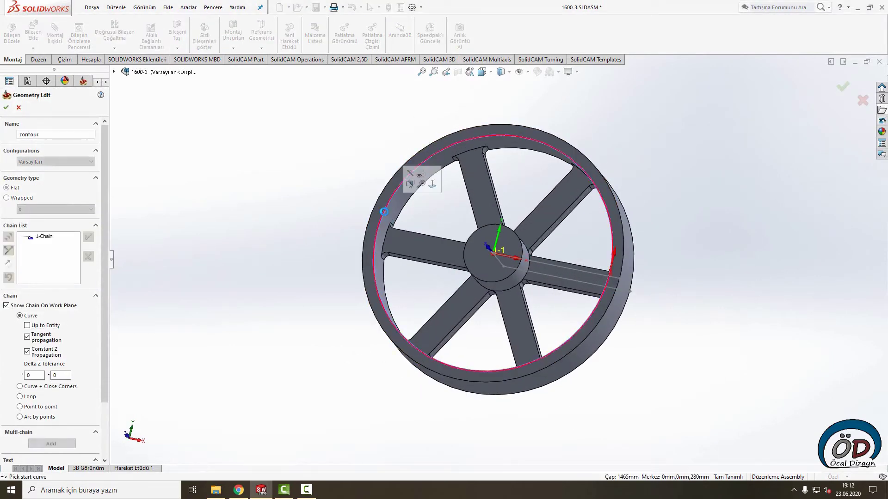
{"action": "left_click", "coordinate": [6, 108]}
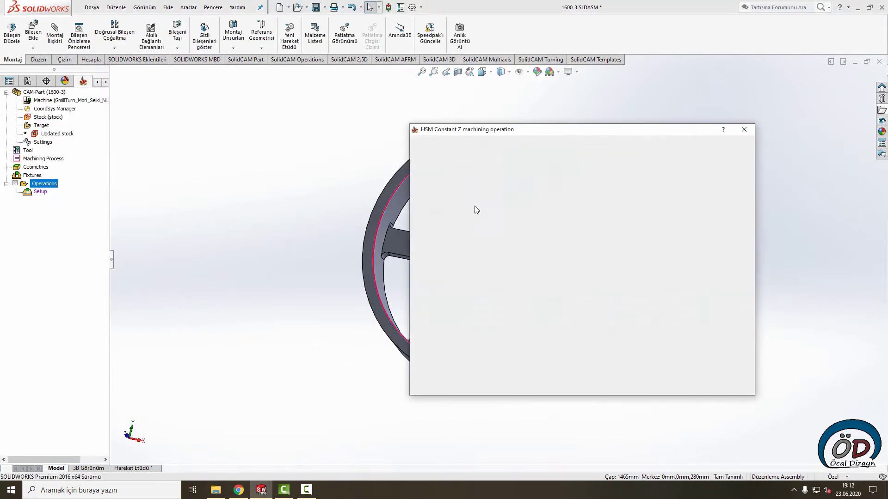
Set the passes' upper Z limit to -200 by picking the front face of a spoke
{"action": "left_click", "coordinate": [440, 197]}
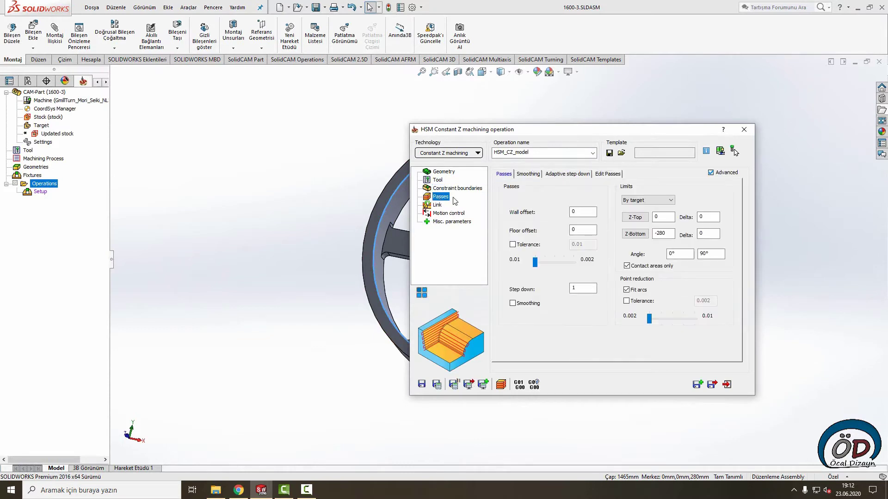
{"action": "left_click", "coordinate": [640, 219]}
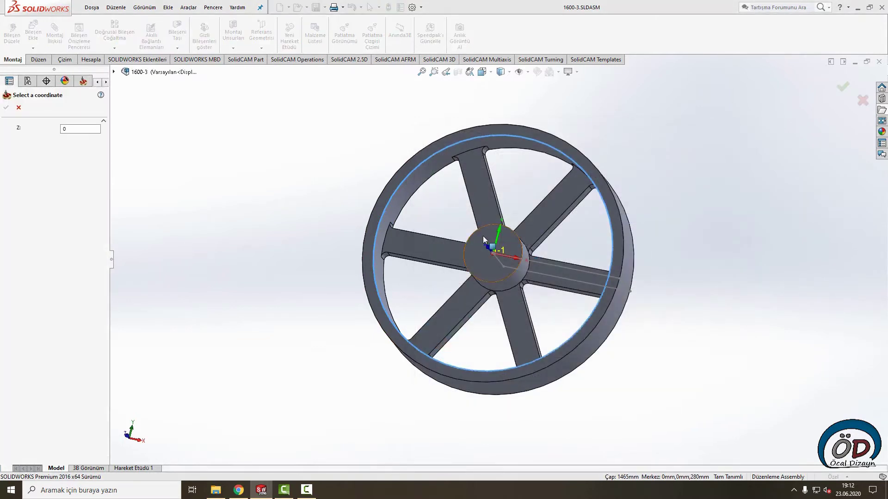
{"action": "left_click", "coordinate": [448, 243]}
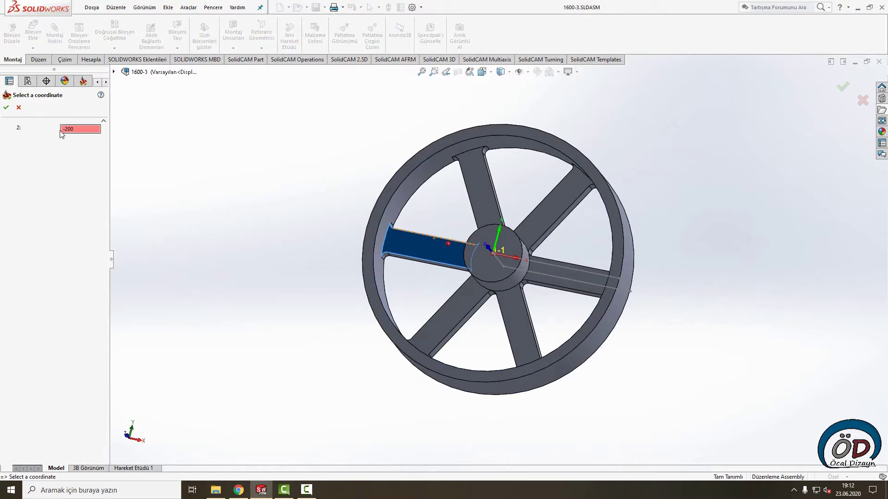
{"action": "left_click", "coordinate": [6, 107]}
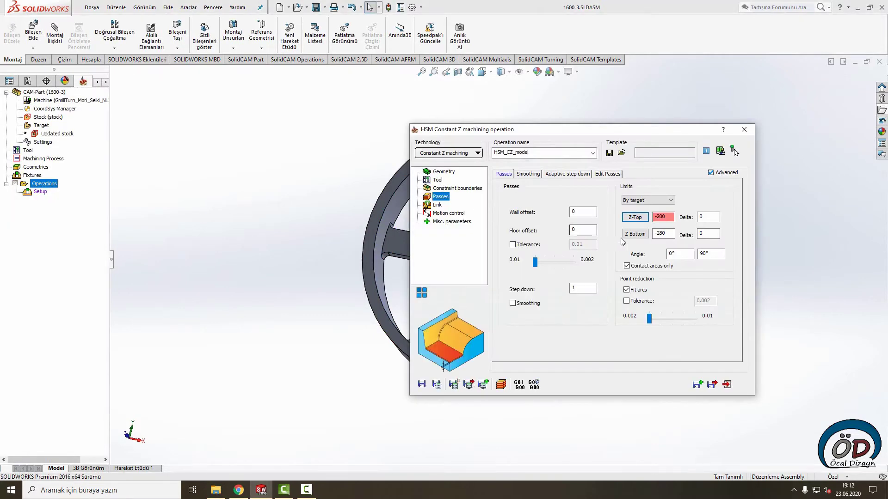
Set the passes' lower Z limit to -280 by picking the wheel's back face, and set the step down to 5
{"action": "left_click", "coordinate": [635, 234]}
{"action": "middle_click_drag", "start_coordinate": [579, 265], "coordinate": [509, 231]}
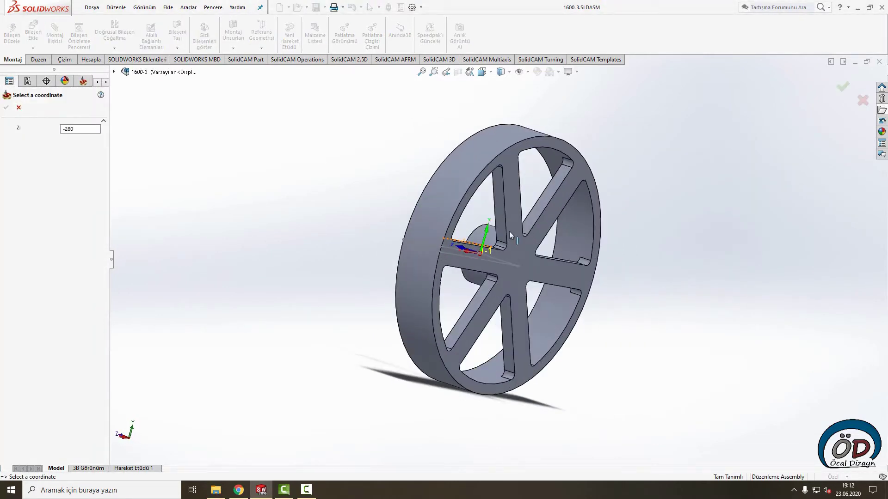
{"action": "left_click", "coordinate": [513, 242]}
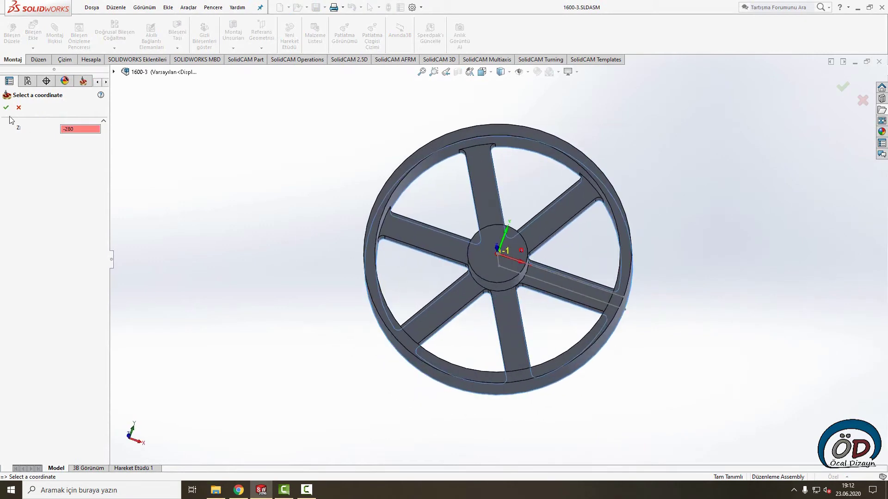
{"action": "left_click", "coordinate": [6, 108]}
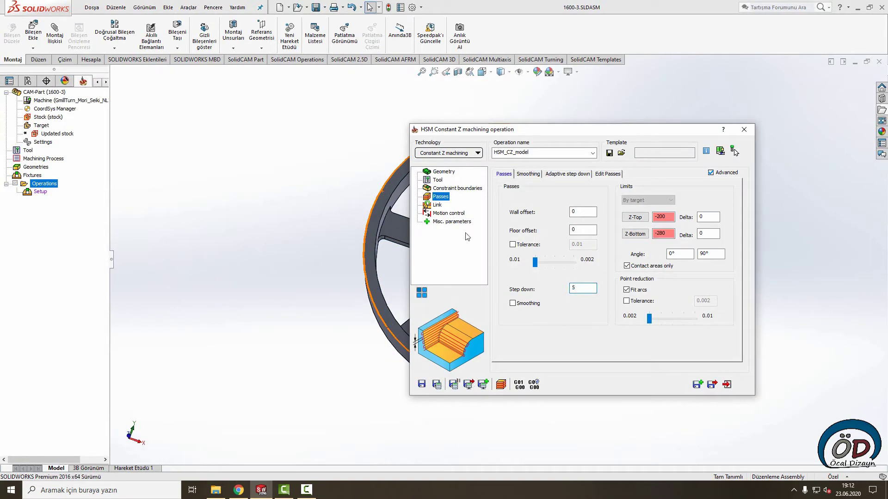
Set the milling direction in the operation's link parameters to climb milling
{"action": "left_click", "coordinate": [436, 205]}
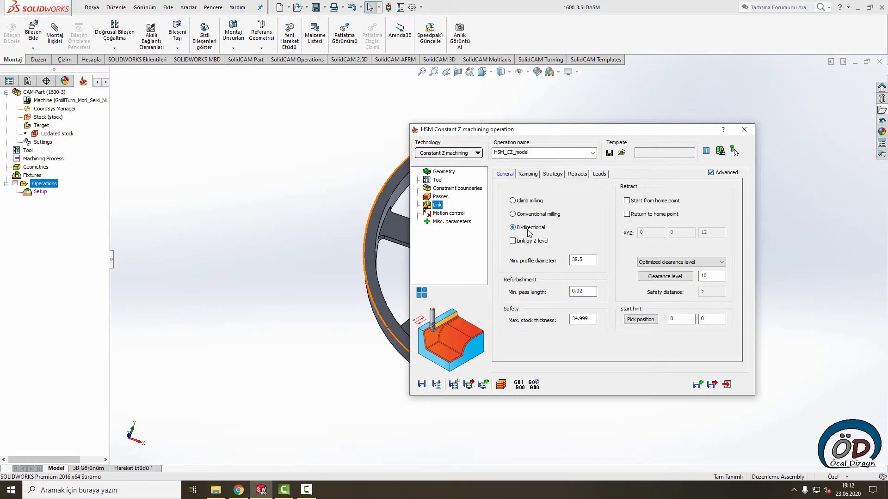
{"action": "left_click", "coordinate": [524, 215]}
{"action": "left_click", "coordinate": [542, 230]}
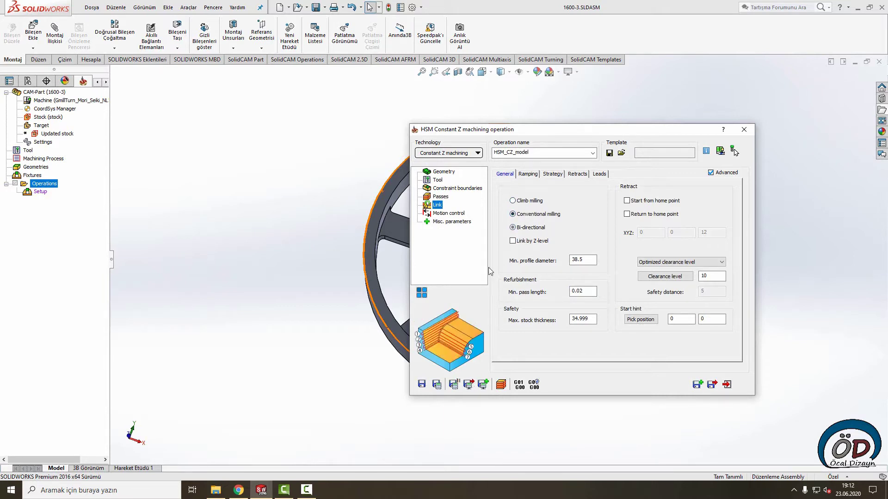
{"action": "left_click", "coordinate": [528, 202]}
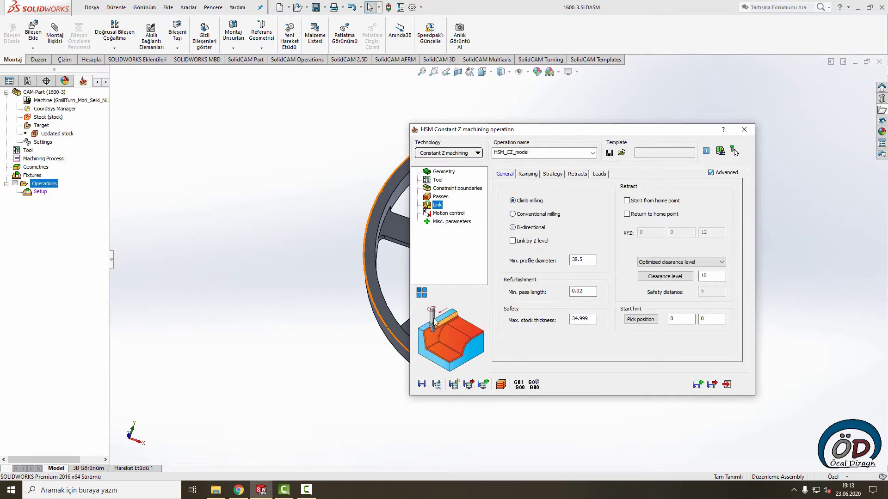
Set the retract style in the operation's link parameters to full vertical retract
{"action": "left_click", "coordinate": [530, 174]}
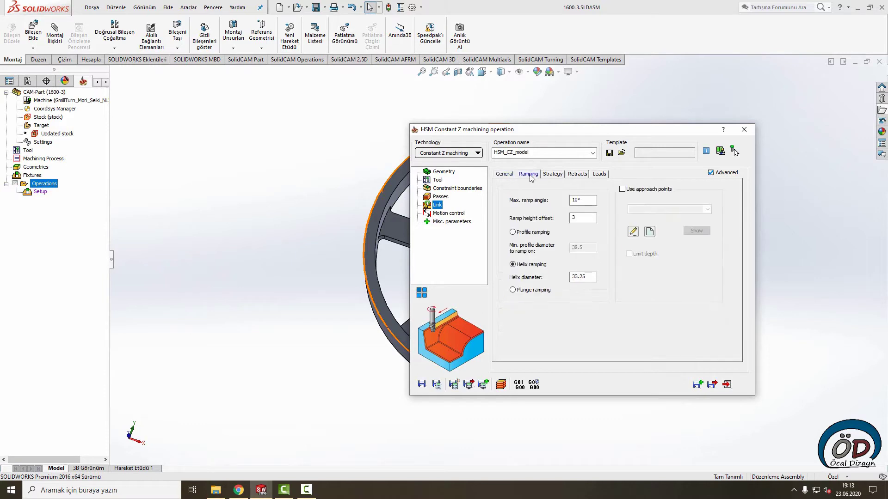
{"action": "left_click", "coordinate": [553, 175]}
{"action": "left_click", "coordinate": [571, 175]}
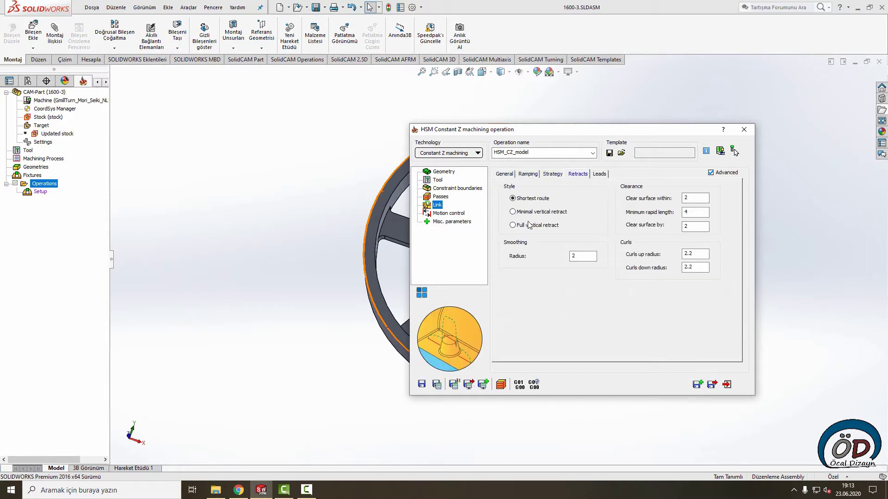
{"action": "left_click", "coordinate": [525, 215]}
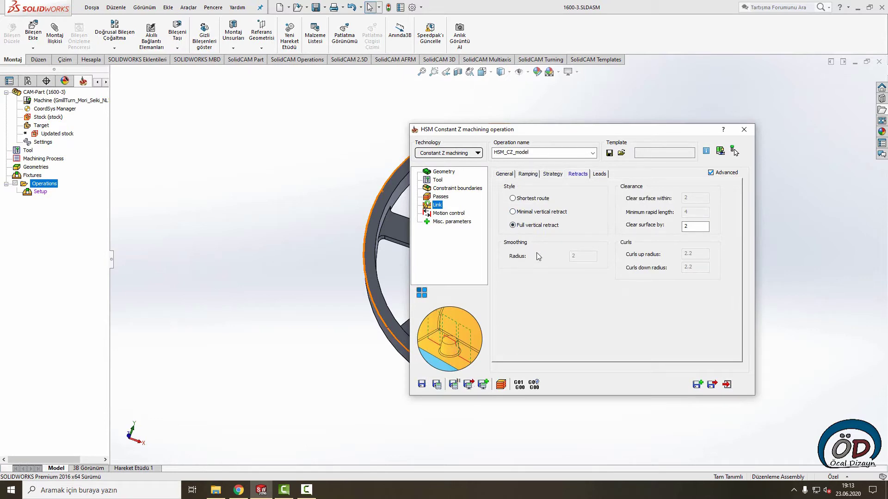
{"action": "left_click", "coordinate": [441, 197]}
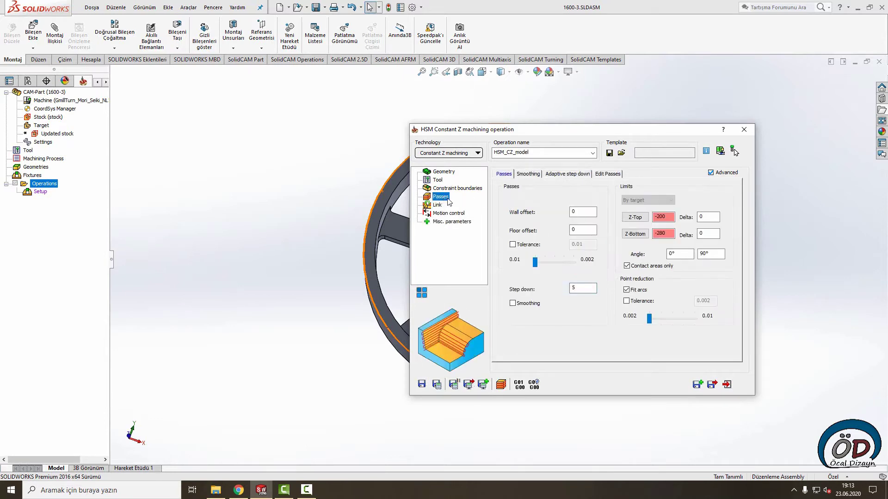
{"action": "left_click", "coordinate": [437, 204]}
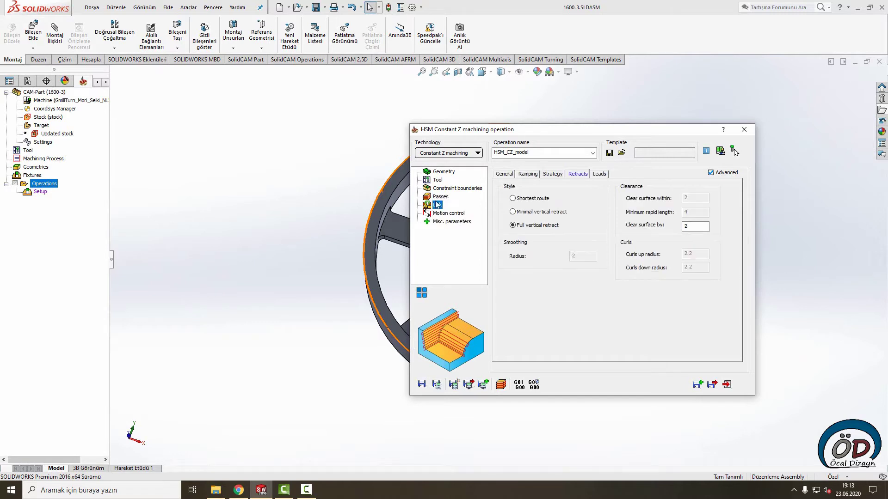
Try to save and calculate the Constant Z operation
{"action": "left_click_drag", "start_coordinate": [513, 131], "coordinate": [723, 128]}
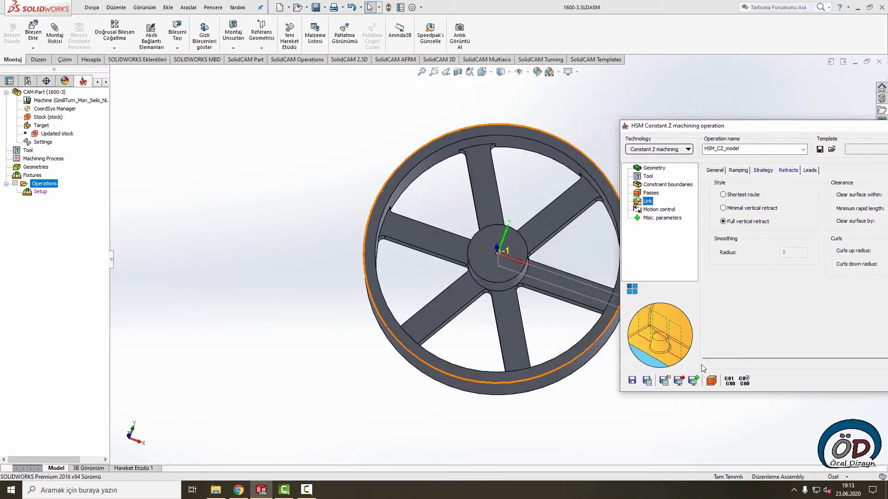
{"action": "left_click", "coordinate": [647, 381]}
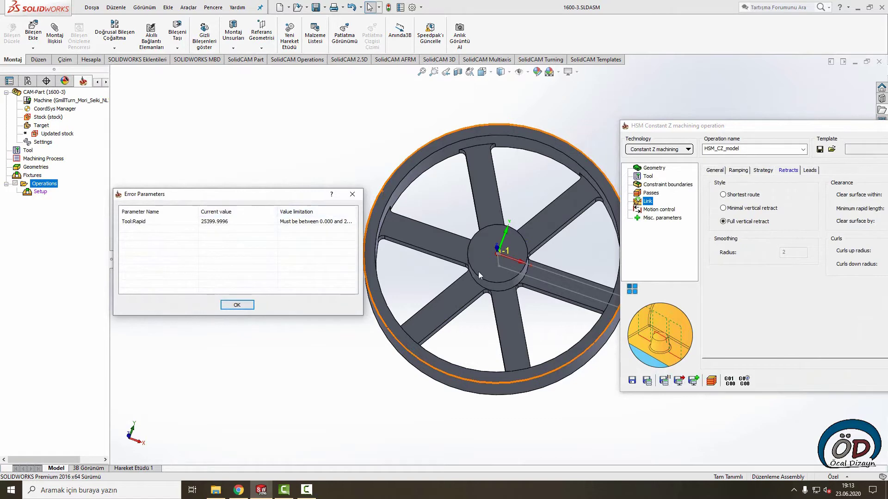
{"action": "left_click", "coordinate": [236, 304]}
Set the tool's rapid feed to 5000 mm/min, and save and calculate the Constant Z operation
{"action": "left_click", "coordinate": [647, 176]}
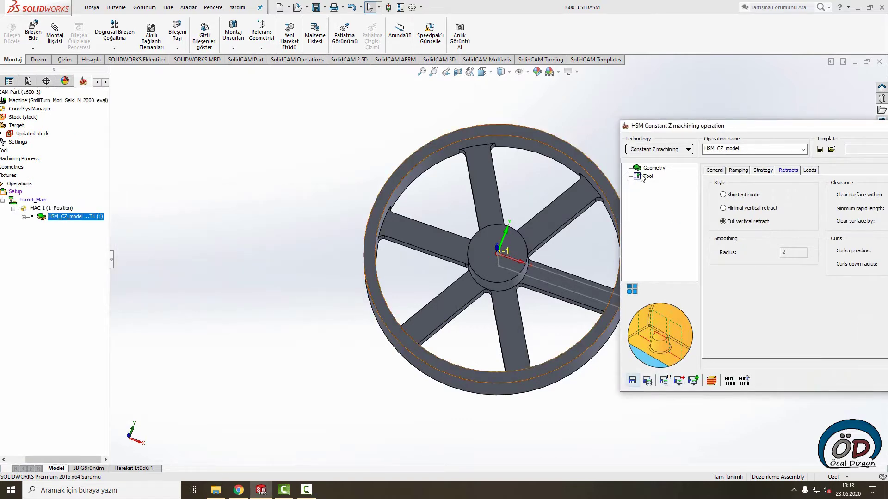
{"action": "left_click", "coordinate": [731, 170]}
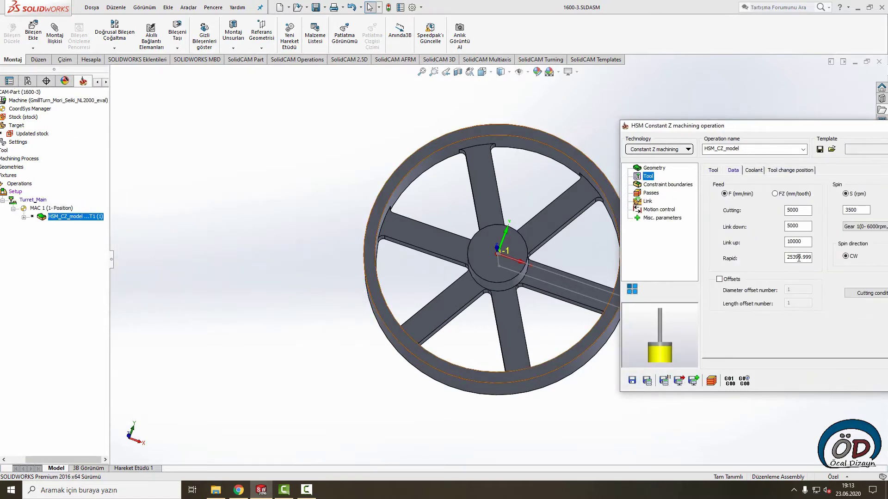
{"action": "left_click_drag", "start_coordinate": [788, 257], "coordinate": [850, 260]}
{"action": "type", "text": "5000"}
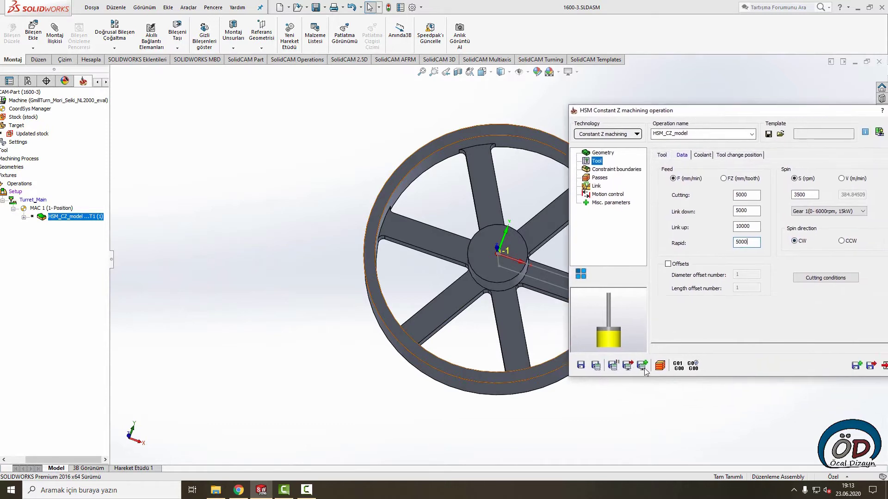
{"action": "left_click", "coordinate": [596, 366]}
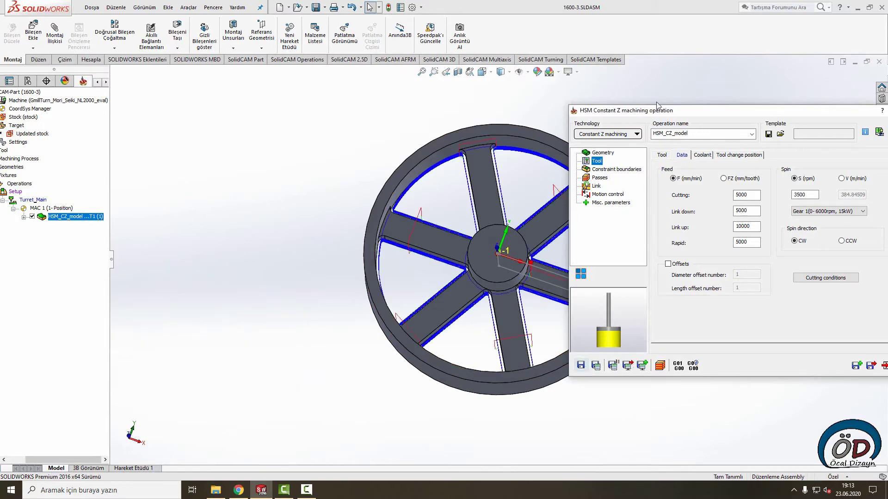
Examine the calculated toolpath along the spokes and inner rim from the front, close up and at an angle
{"action": "left_click_drag", "start_coordinate": [646, 110], "coordinate": [715, 116]}
{"action": "scroll", "coordinate": [496, 199], "scroll_direction": "down", "scroll_amount": 4}
{"action": "middle_click_drag", "start_coordinate": [498, 207], "coordinate": [491, 227]}
{"action": "left_click", "coordinate": [489, 229]}
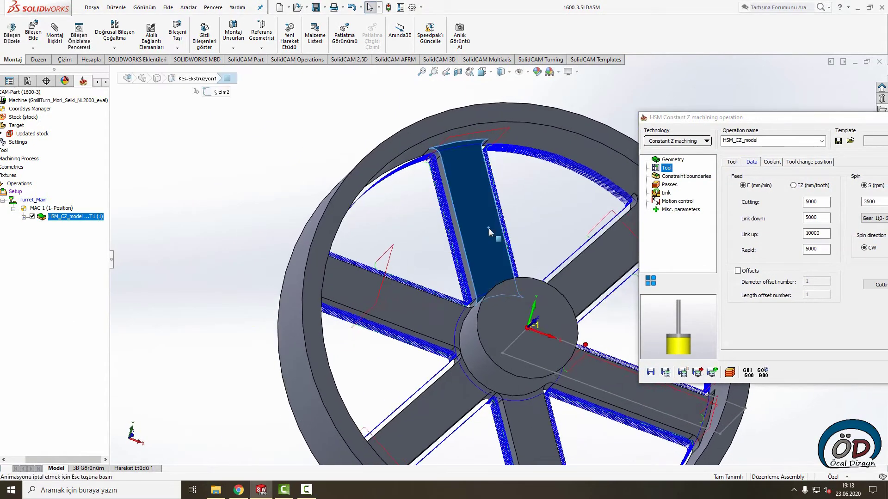
{"action": "key", "text": "ctrl+8"}
{"action": "scroll", "coordinate": [444, 199], "scroll_direction": "down", "scroll_amount": 2}
{"action": "left_click", "coordinate": [499, 212]}
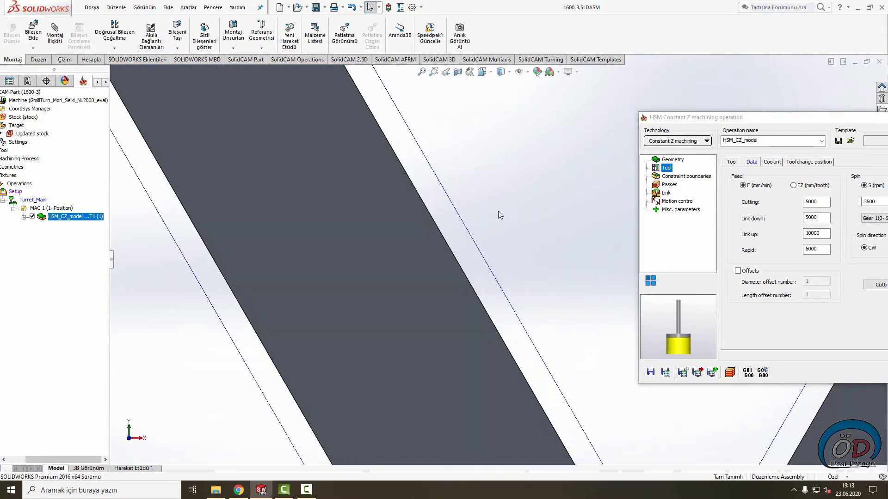
{"action": "scroll", "coordinate": [498, 214], "scroll_direction": "up", "scroll_amount": 3}
{"action": "mouse_move", "coordinate": [455, 248]}
{"action": "middle_mouse_down"}
{"action": "mouse_move", "coordinate": [418, 266]}
{"action": "mouse_move", "coordinate": [458, 245]}
{"action": "middle_mouse_up"}
{"action": "scroll", "coordinate": [463, 247], "scroll_direction": "up", "scroll_amount": 9}
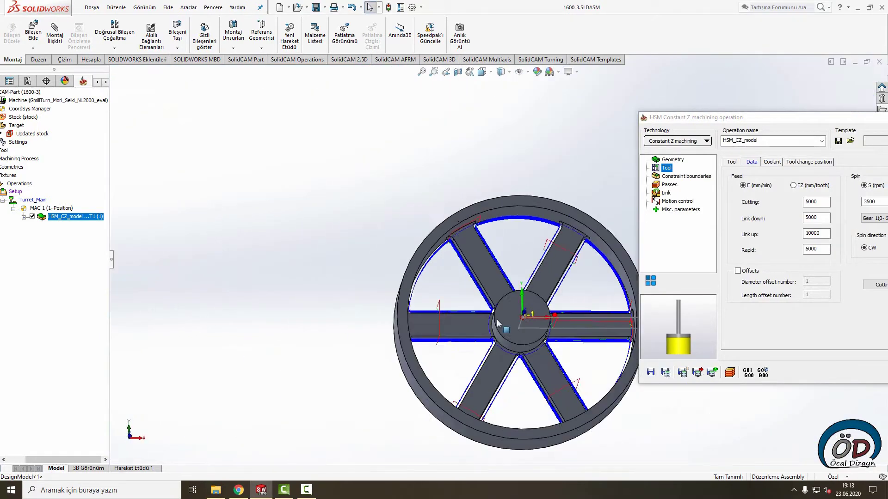
{"action": "middle_click_drag", "start_coordinate": [545, 319], "coordinate": [548, 246]}
{"action": "scroll", "coordinate": [553, 300], "scroll_direction": "down", "scroll_amount": 4}
{"action": "scroll", "coordinate": [549, 246], "scroll_direction": "up", "scroll_amount": 4}
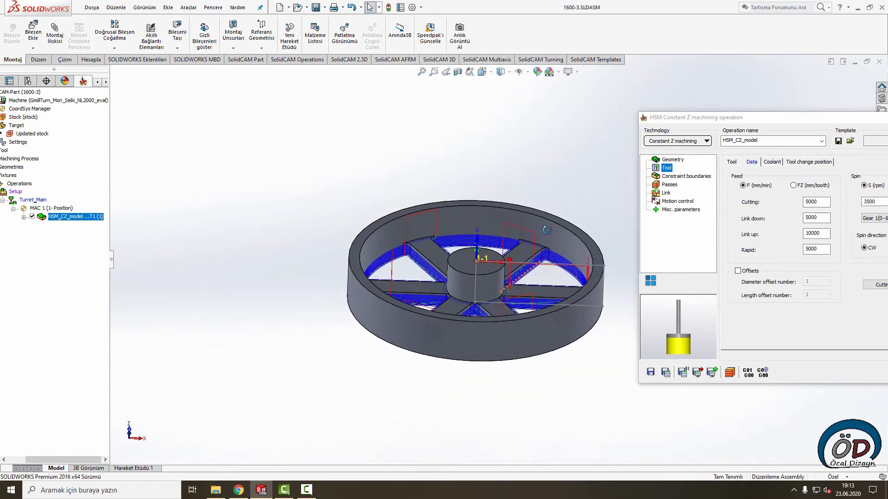
{"action": "left_click_drag", "start_coordinate": [700, 122], "coordinate": [593, 126]}
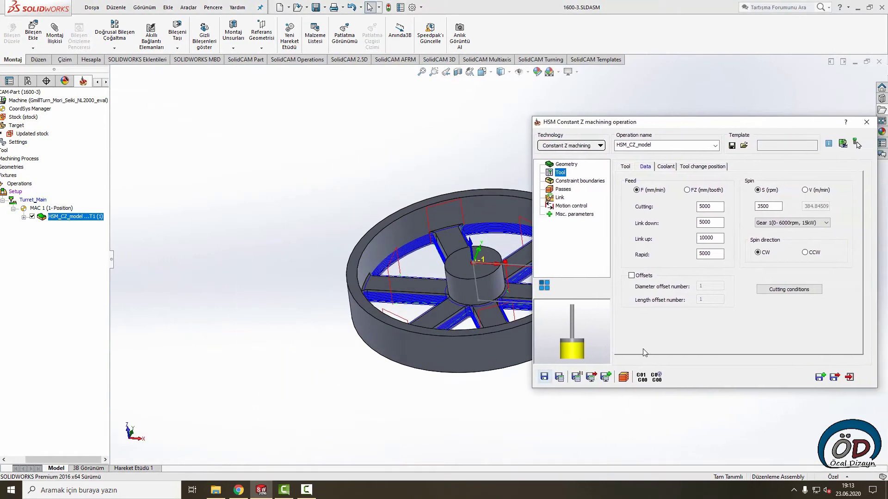
{"action": "scroll", "coordinate": [492, 275], "scroll_direction": "down", "scroll_amount": 5}
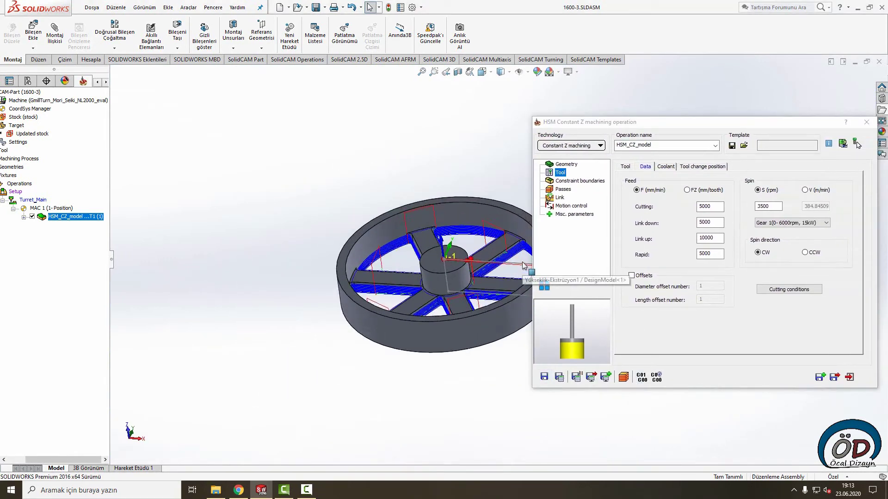
Generate the G-code of the Constant Z operation and look through its X, Y and Z coordinate lines
{"action": "left_click", "coordinate": [642, 377]}
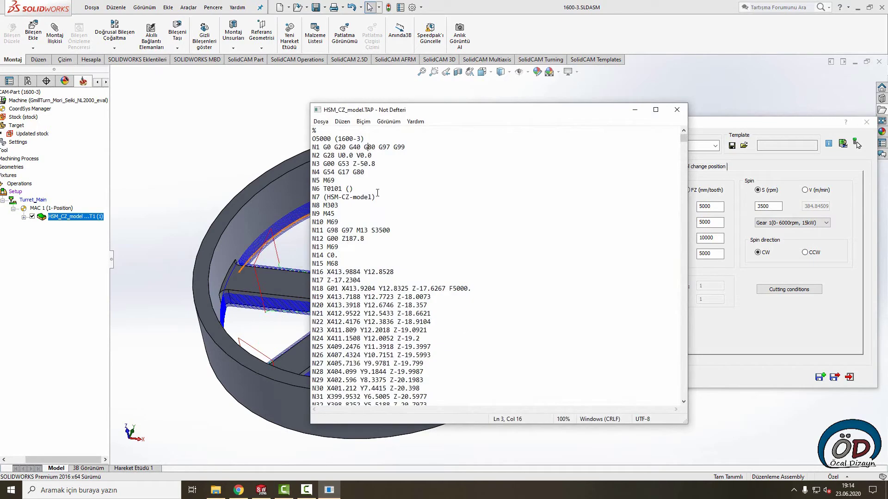
{"action": "scroll", "coordinate": [377, 193], "scroll_direction": "down", "scroll_amount": 7}
{"action": "left_click", "coordinate": [401, 247]}
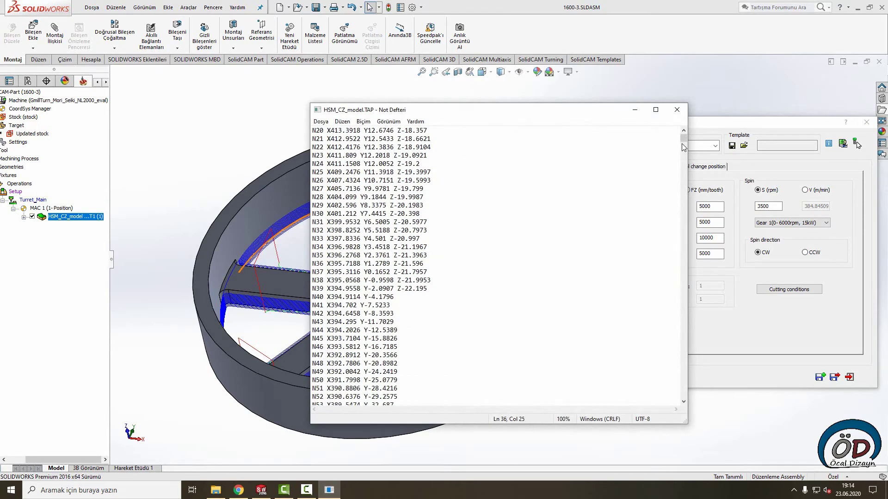
{"action": "left_click_drag", "start_coordinate": [683, 147], "coordinate": [672, 129]}
{"action": "scroll", "coordinate": [362, 246], "scroll_direction": "down", "scroll_amount": 5}
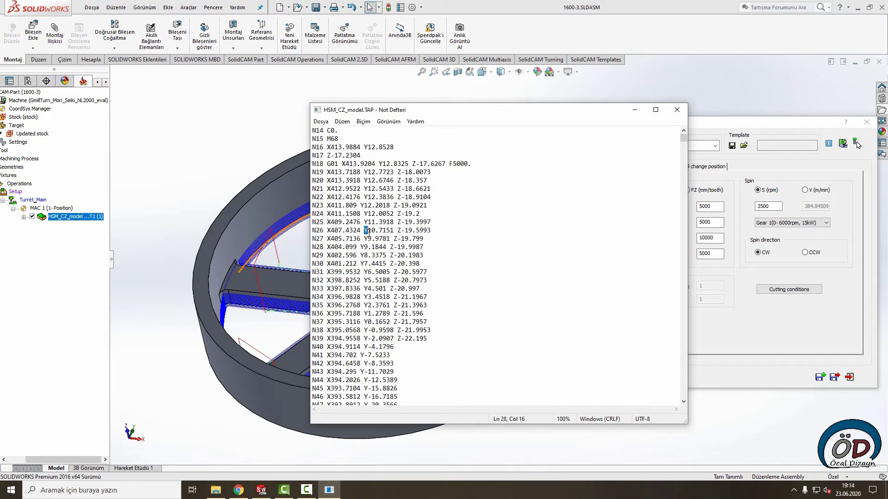
Replace every Y with C throughout the HSM_CZ_model.TAP G-code, and review the edited coordinate lines
{"action": "left_click", "coordinate": [342, 121]}
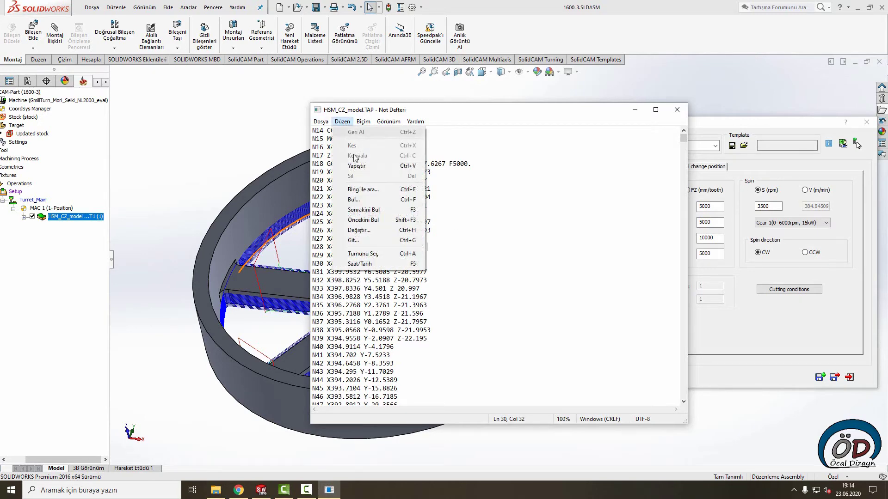
{"action": "left_click", "coordinate": [357, 230]}
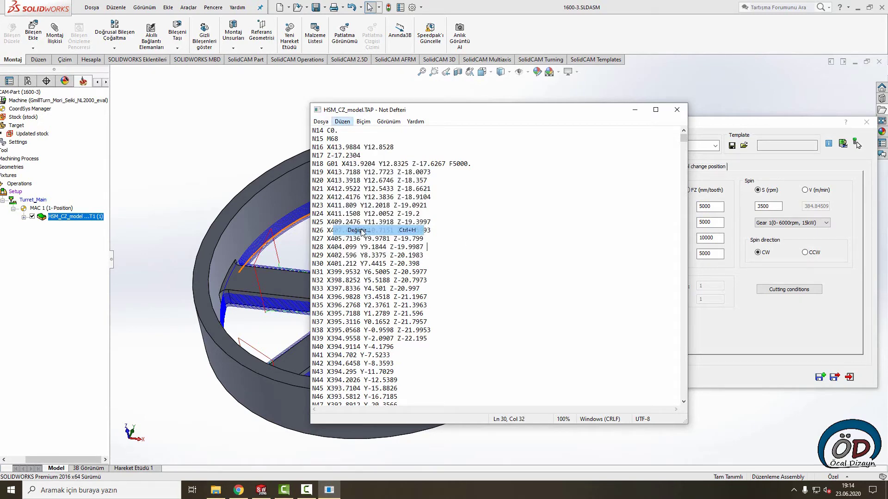
{"action": "left_click", "coordinate": [399, 184]}
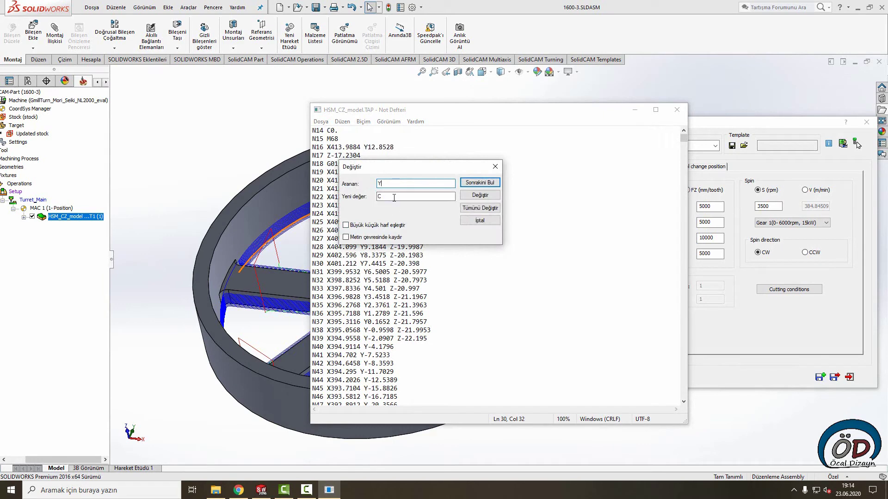
{"action": "left_click", "coordinate": [485, 208]}
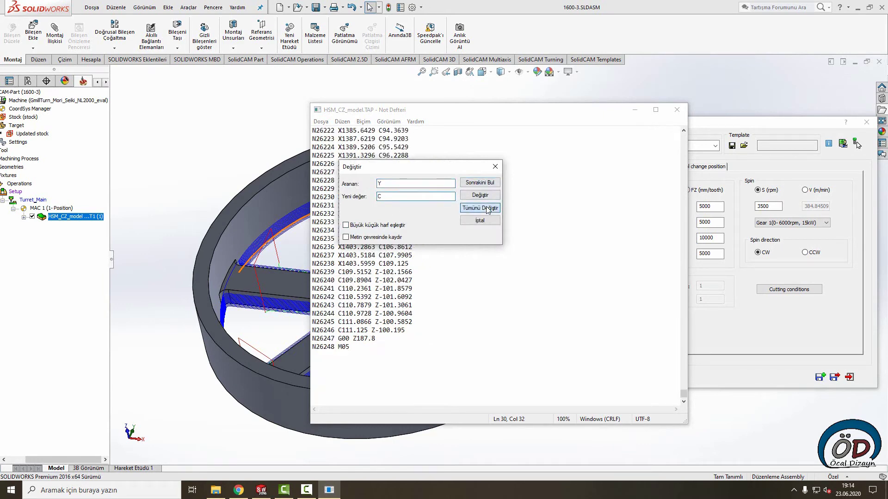
{"action": "left_click", "coordinate": [495, 167]}
{"action": "scroll", "coordinate": [378, 263], "scroll_direction": "down", "scroll_amount": 3}
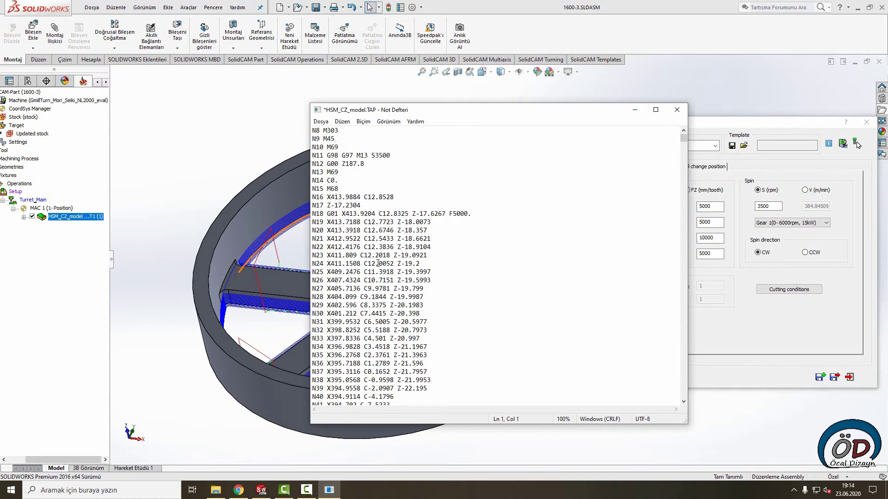
{"action": "left_click", "coordinate": [364, 255]}
{"action": "left_click", "coordinate": [472, 256]}
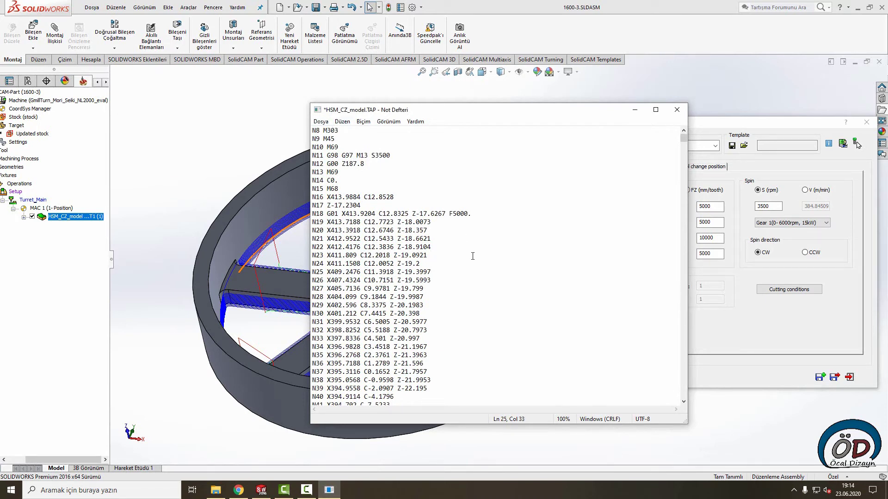